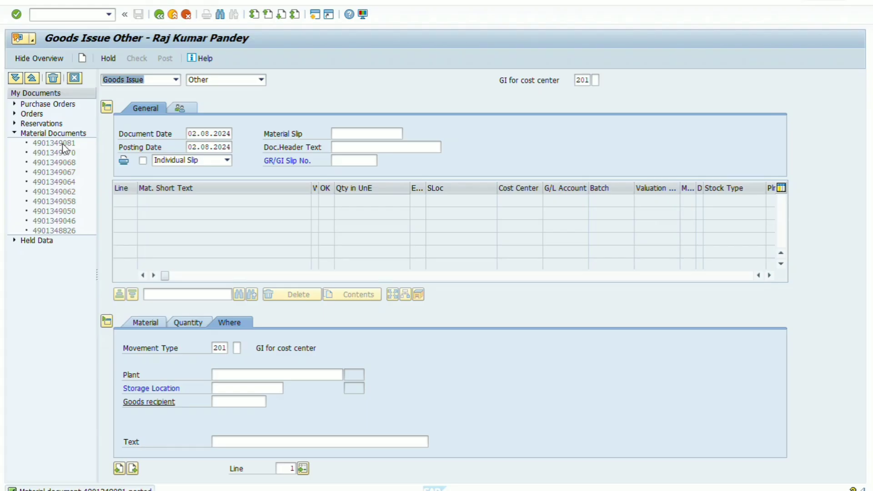
double_click(63, 144)
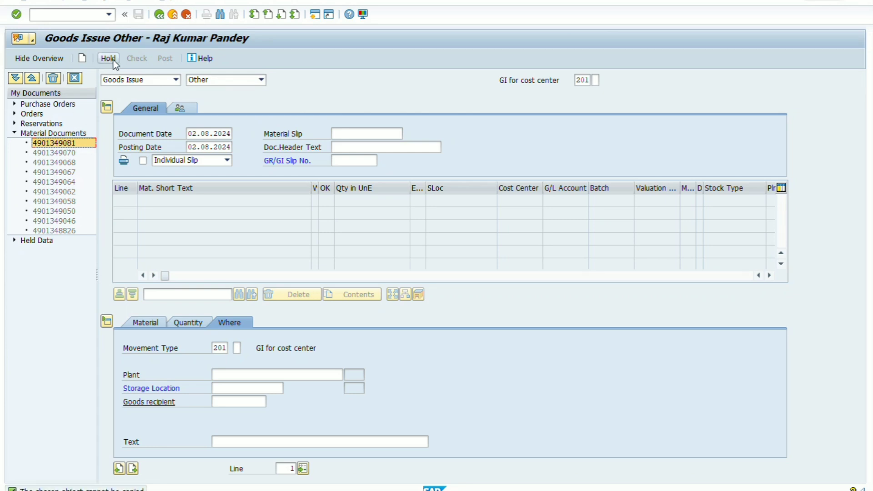
left_click(176, 80)
left_click(116, 112)
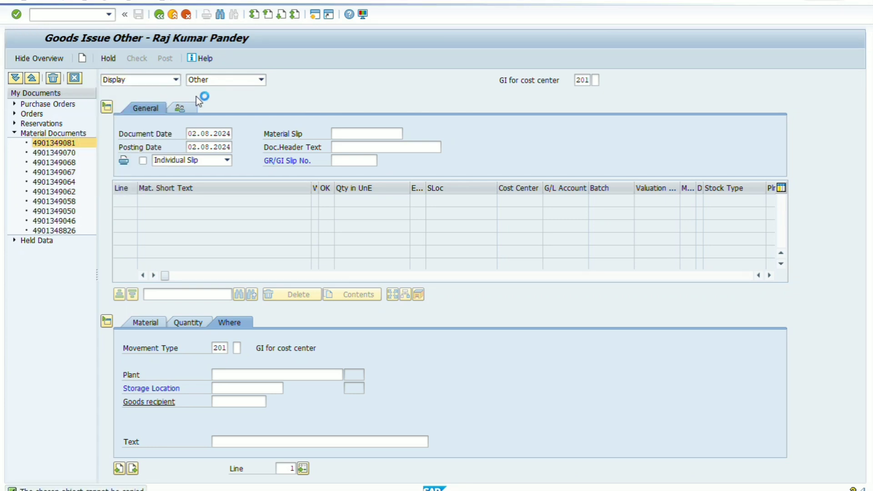
double_click(302, 81)
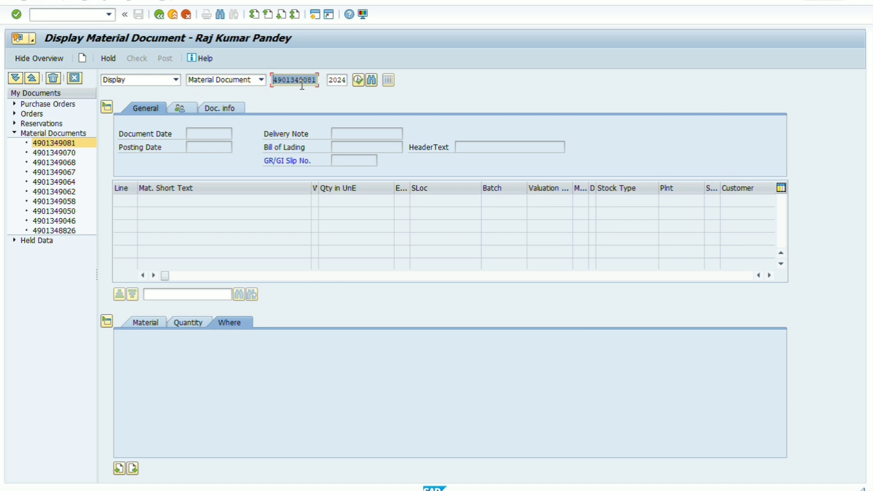
key("Return")
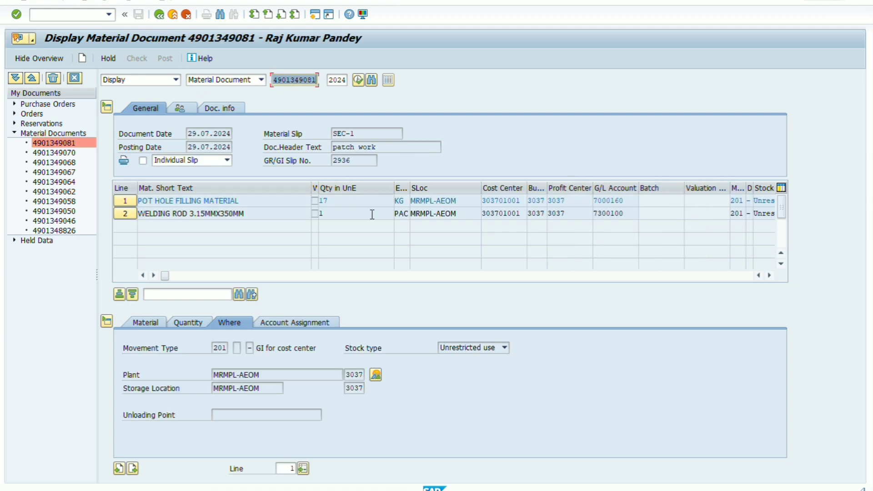
left_click(319, 213)
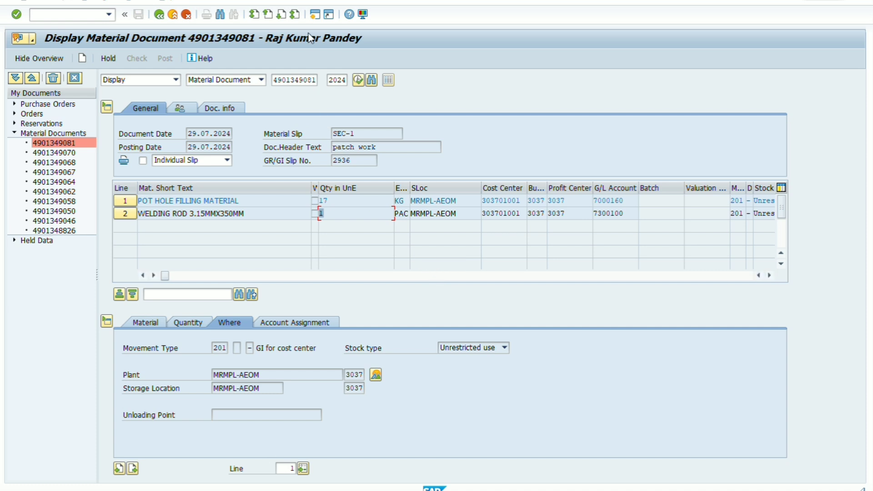
Start MIGO in a new session with the Return Delivery action
left_click(315, 14)
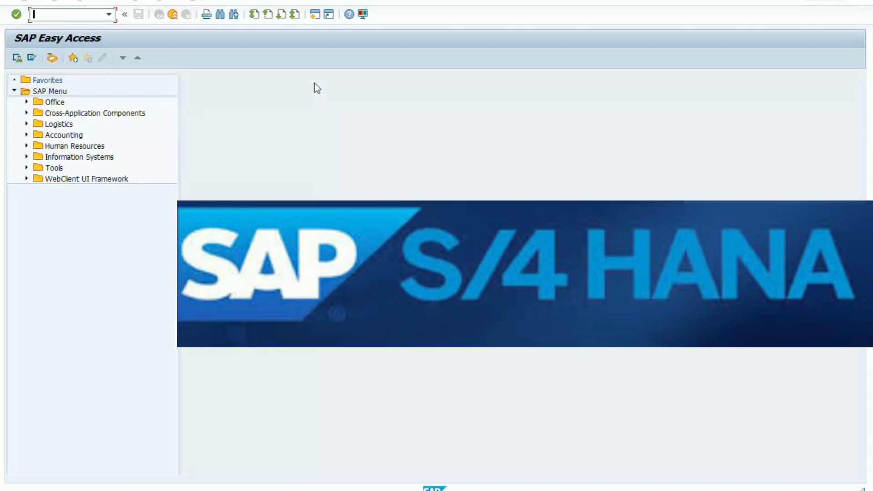
type("migo")
key("Return")
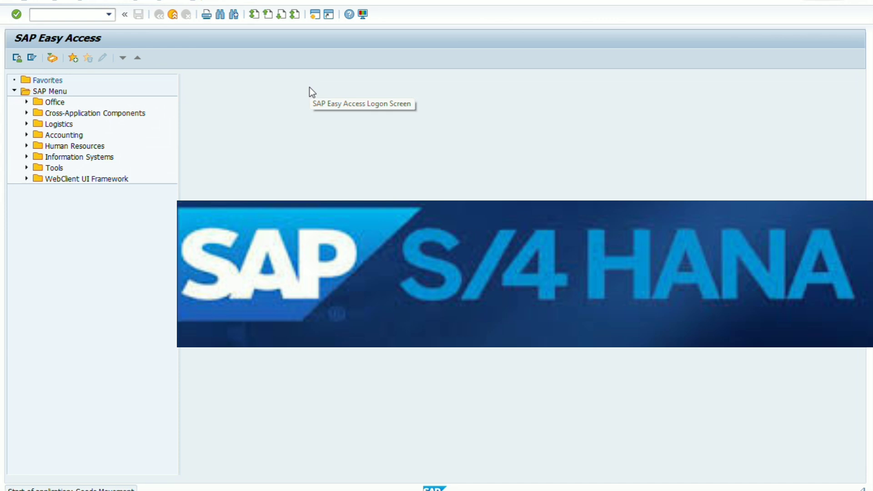
left_click(157, 80)
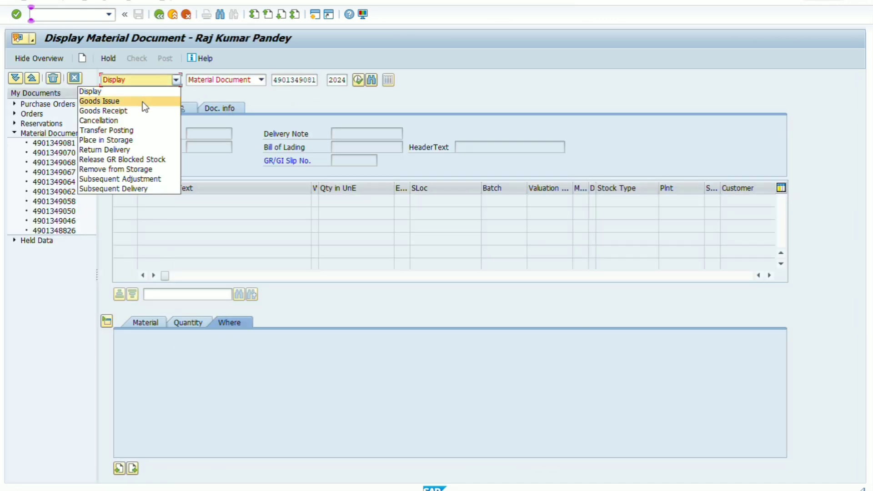
left_click(133, 148)
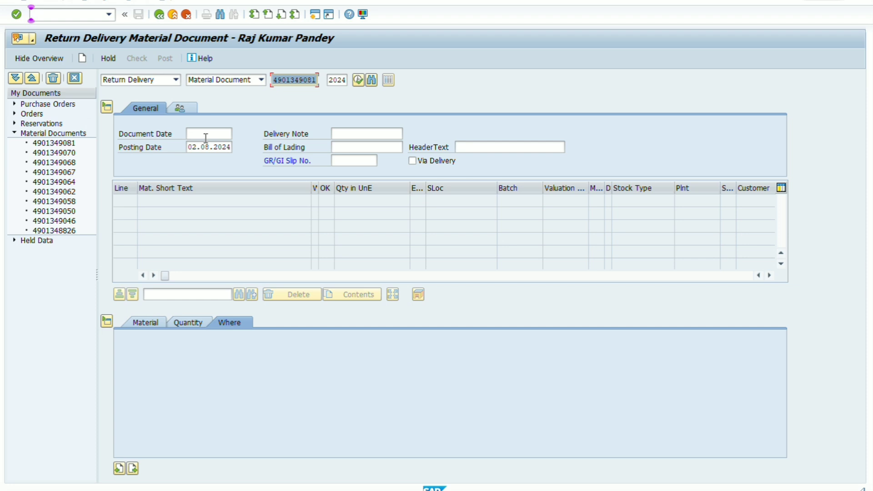
left_click(205, 137)
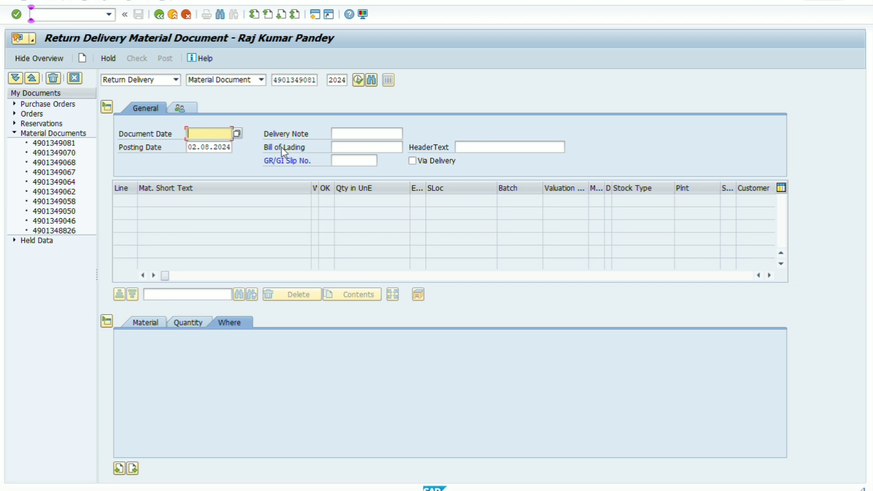
key("BackSpace")
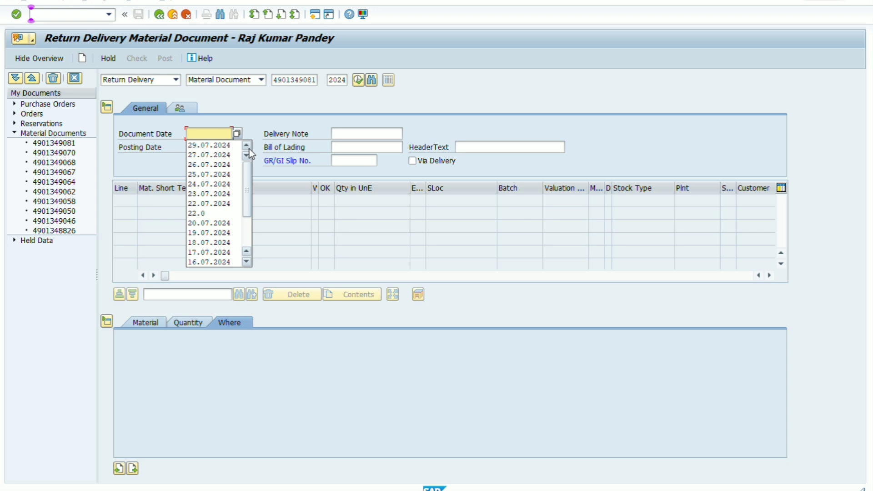
left_click(227, 145)
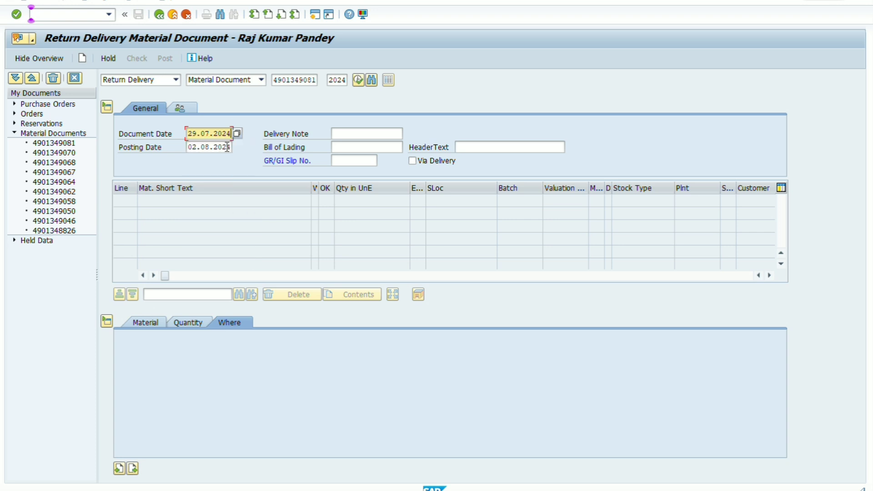
left_click_drag(189, 147, 232, 148)
key("BackSpace")
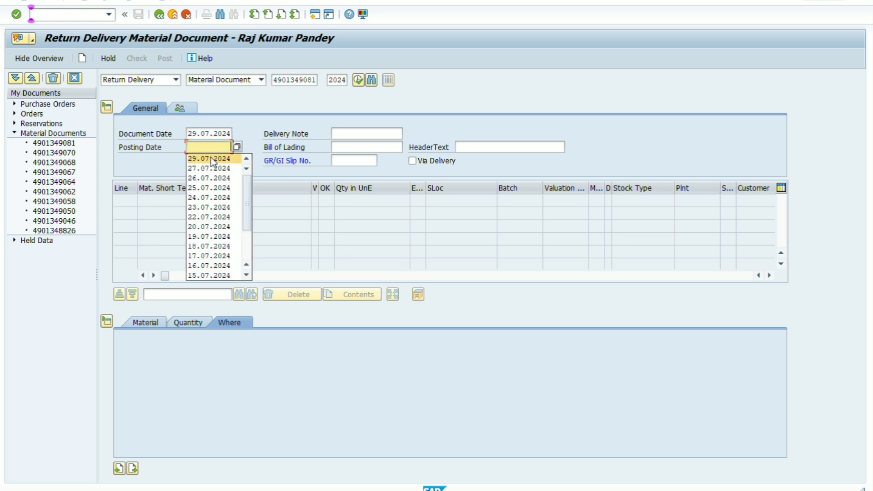
left_click(214, 156)
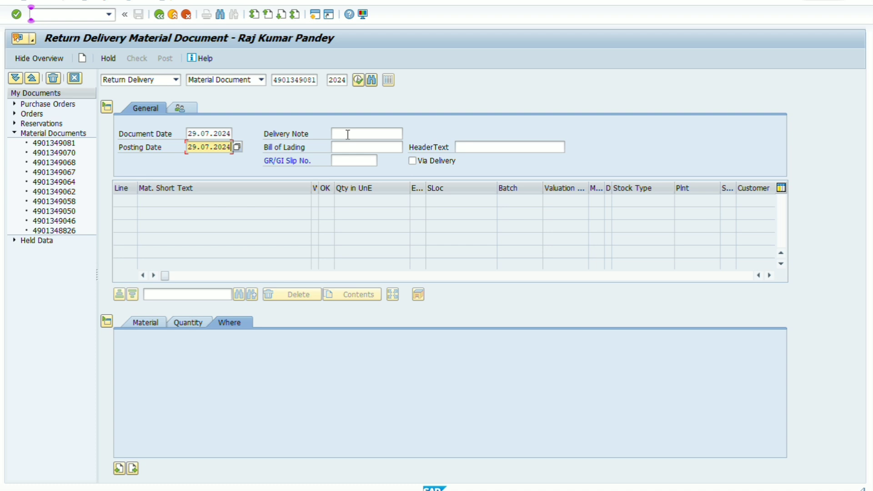
left_click(348, 134)
key("BackSpace")
key("Escape")
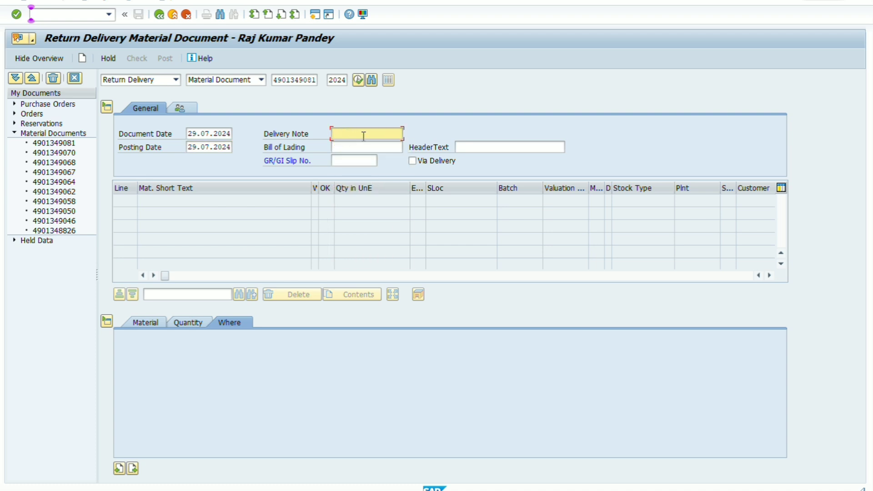
key("Return")
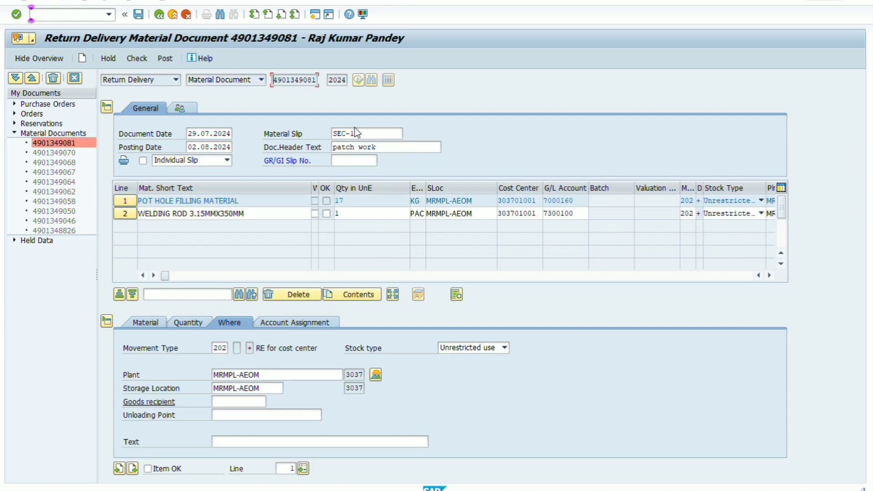
Hide item details, enter GR/GI slip number 2936 and set posting date to 29.07.2024
left_click(108, 320)
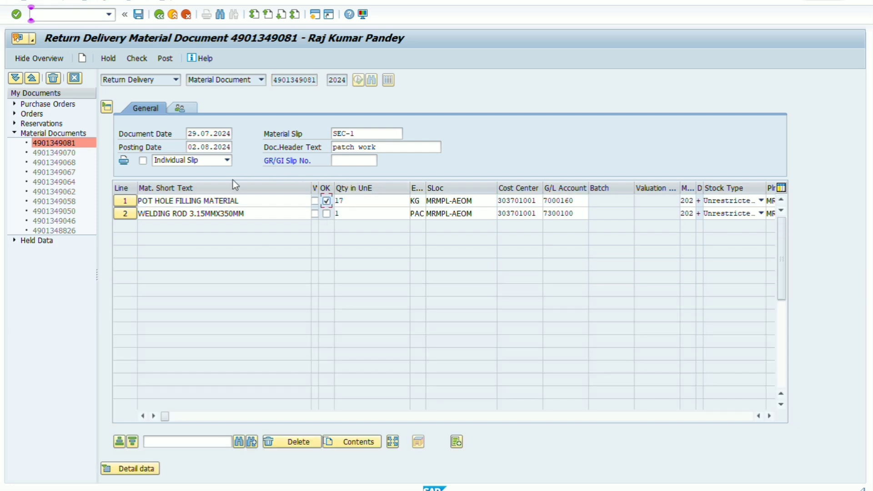
left_click(353, 160)
type("293")
key("Down")
key("Return")
double_click(208, 147)
key("BackSpace")
left_click(219, 158)
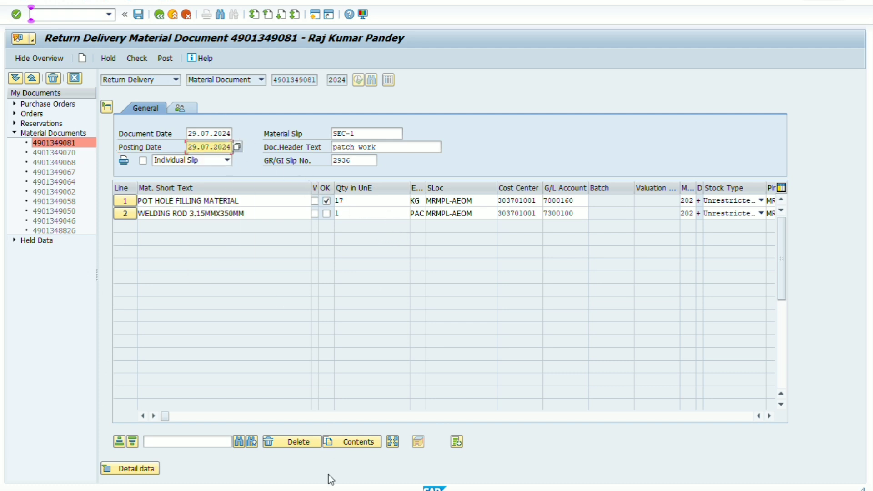
Delete the welding rod line, check the return, and post it
left_click(302, 440)
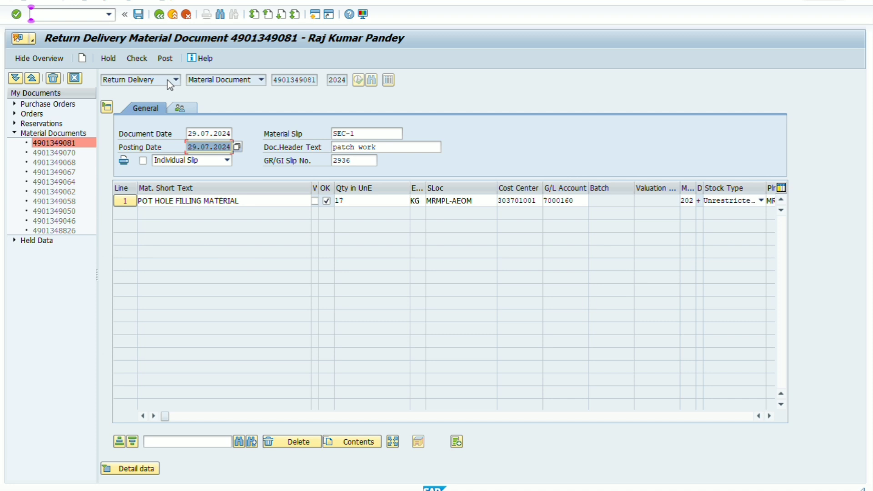
left_click(145, 63)
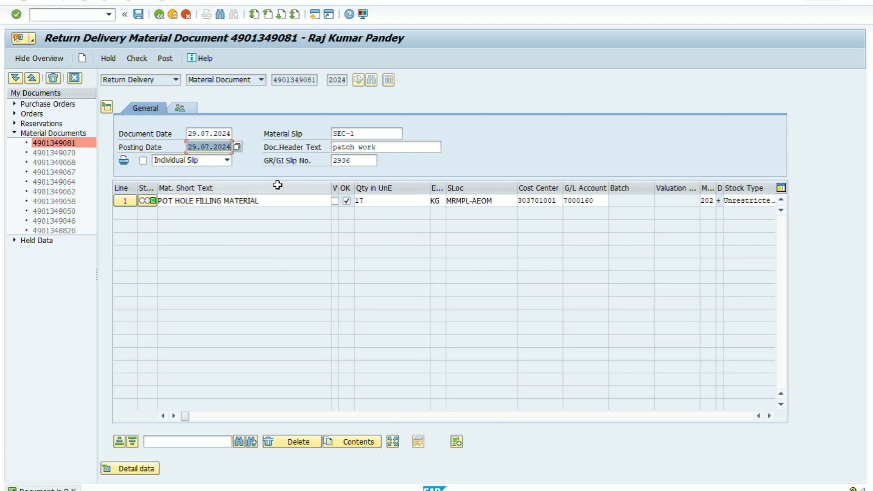
left_click(172, 56)
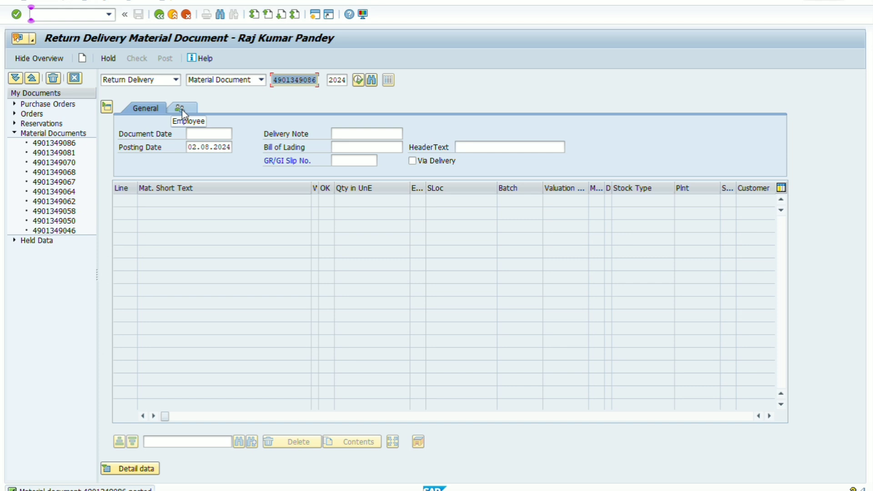
Start a goods issue for material 26000543 with quantity 425, worked out as 17×25
left_click(175, 80)
left_click(138, 109)
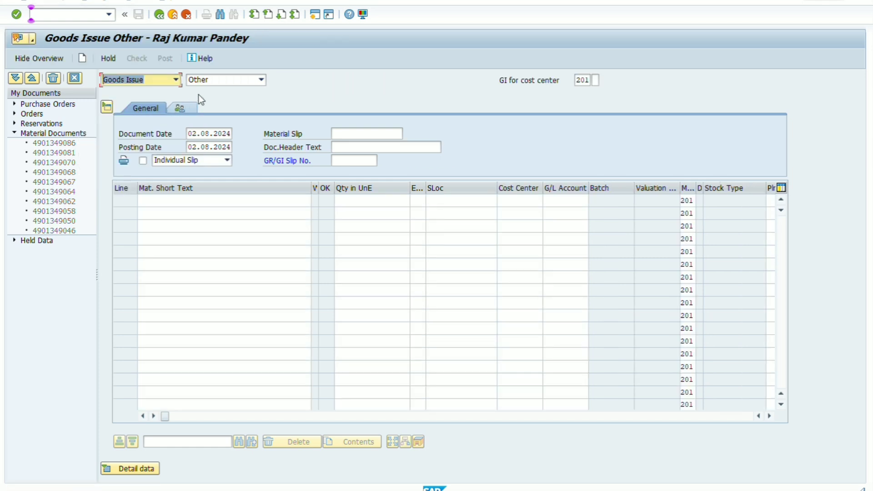
left_click(191, 202)
left_click(190, 223)
left_click(375, 201)
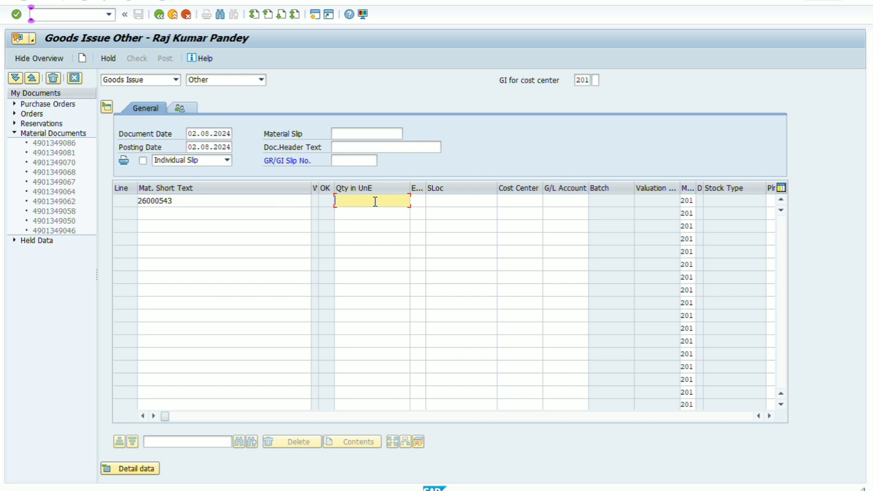
key("alt+Tab")
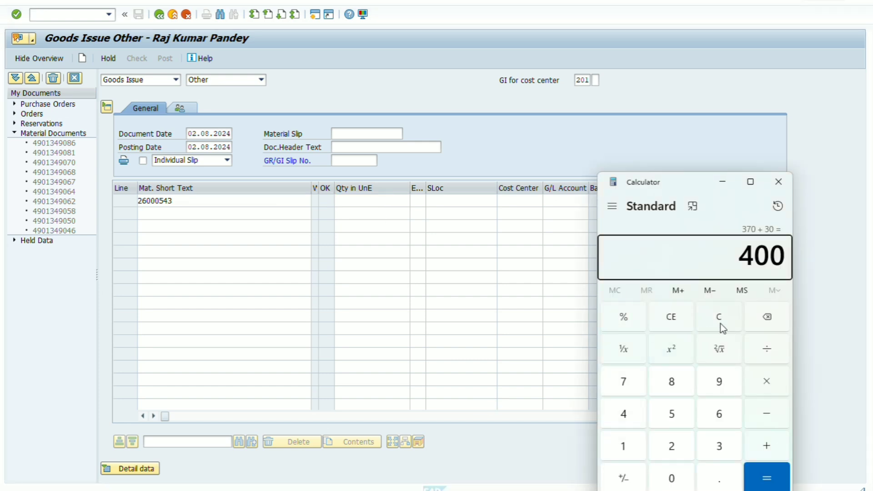
left_click(720, 324)
type("17*")
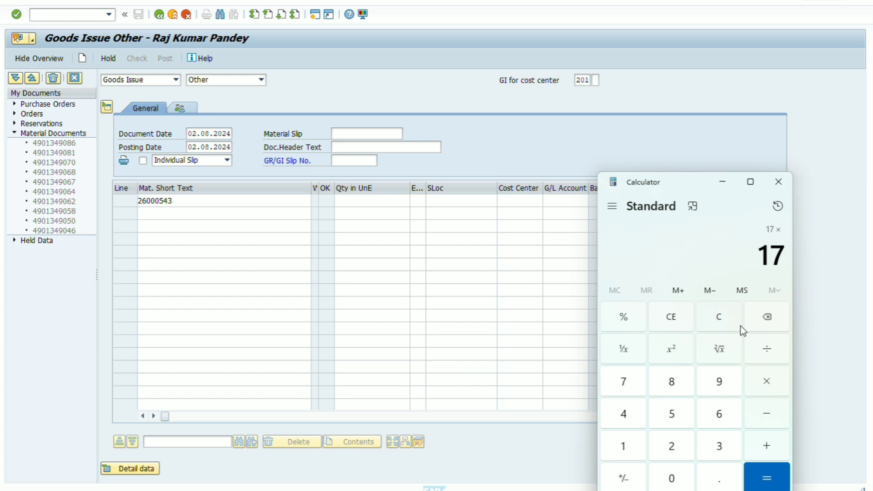
type("25")
key("Return")
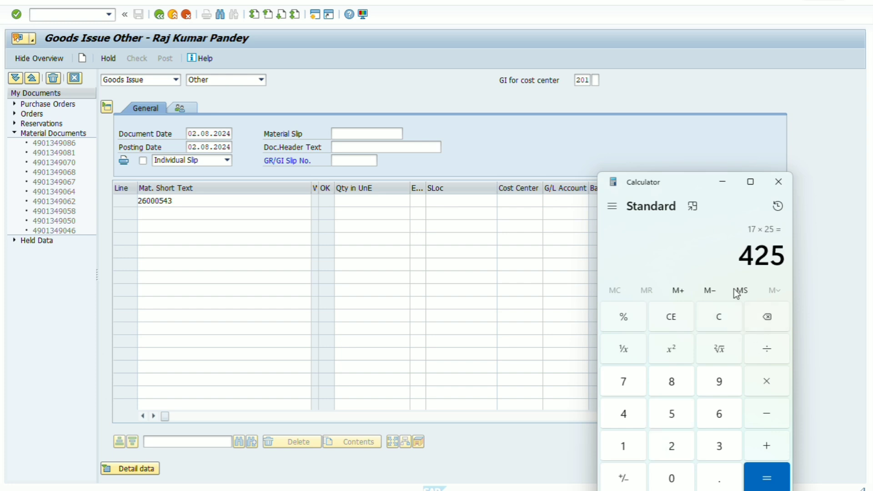
left_click(375, 200)
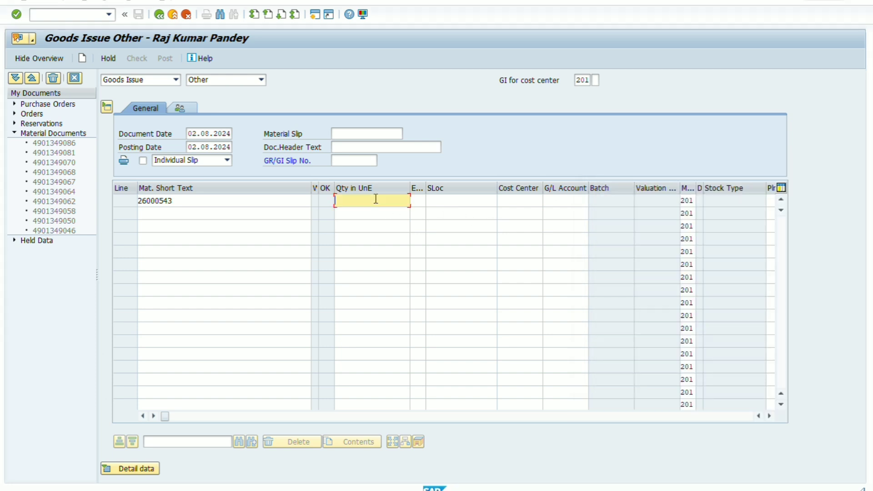
type("425")
key("Tab")
Set storage location 3037 and cost center 303701001 on the item
left_click(451, 202)
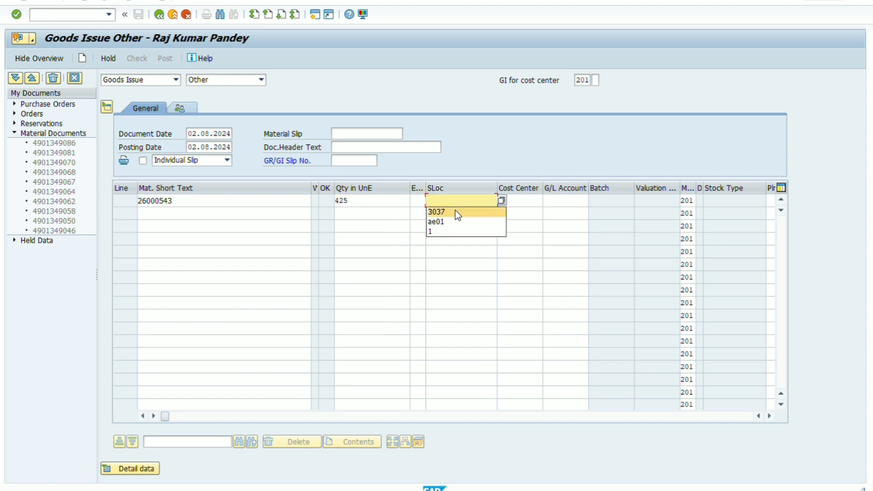
left_click(436, 211)
left_click(518, 200)
left_click(518, 211)
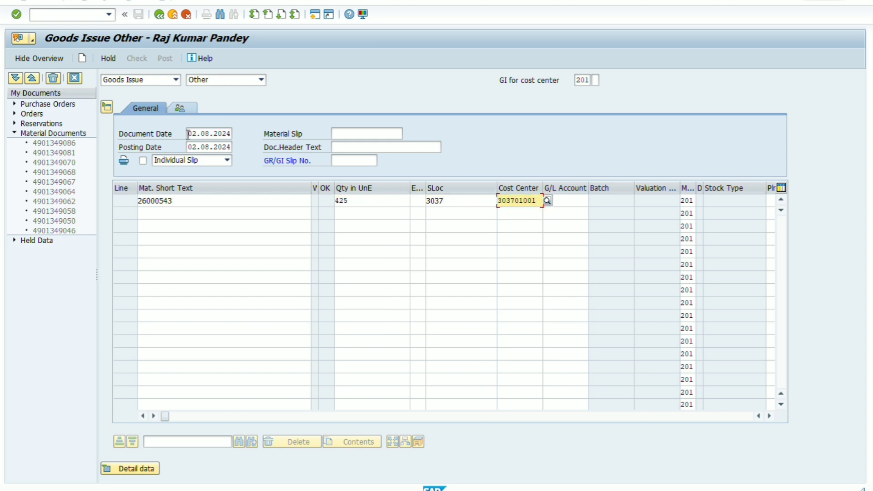
Set both document date and posting date to 29.07.2024
left_click(188, 134)
type("2")
left_click(197, 147)
left_click(197, 147)
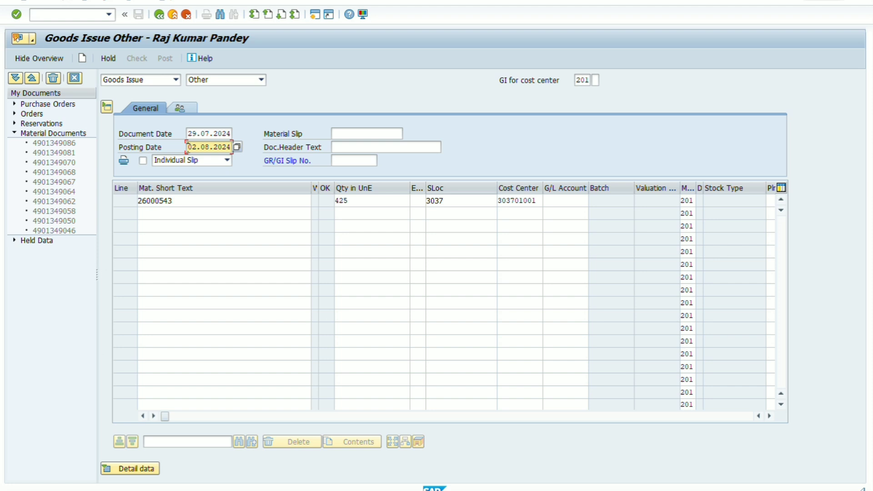
type("2")
left_click(224, 159)
Fill material slip 'sec-1', header text 'patch work' and GR/GI slip number 2936
left_click(334, 135)
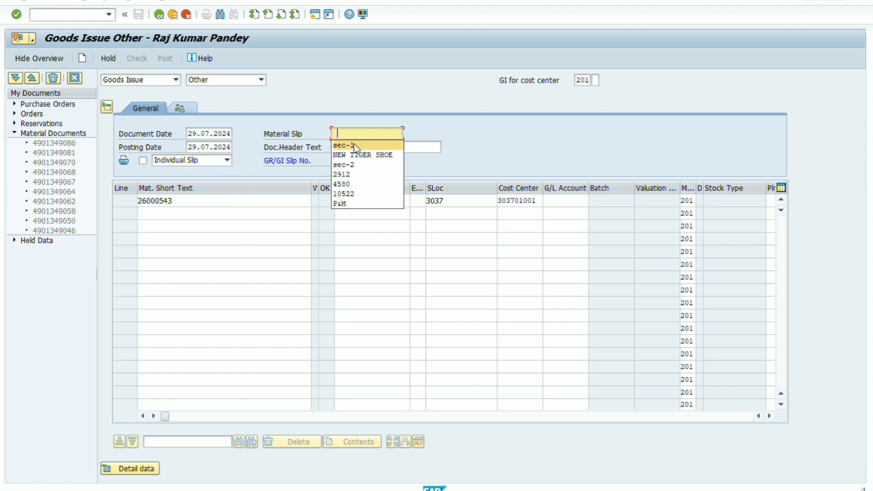
left_click(345, 144)
left_click(350, 147)
left_click(351, 158)
left_click(346, 160)
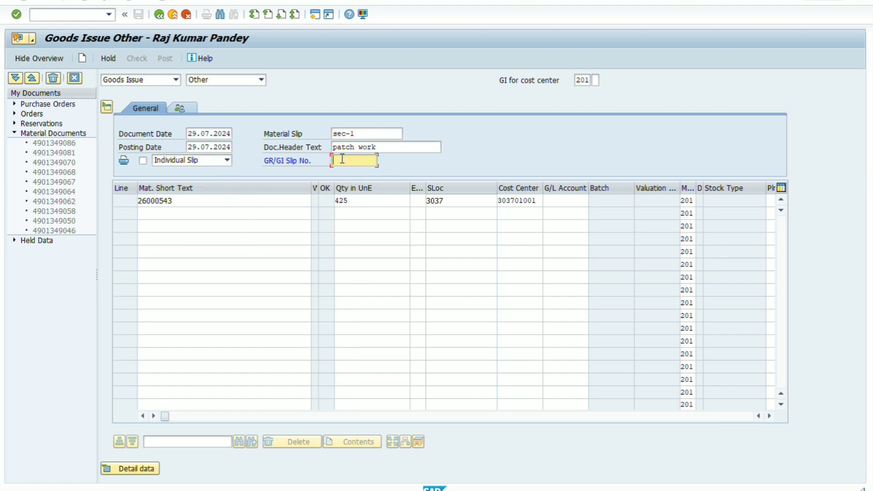
left_click(359, 172)
Check the 425 KG goods issue and post it
key("Return")
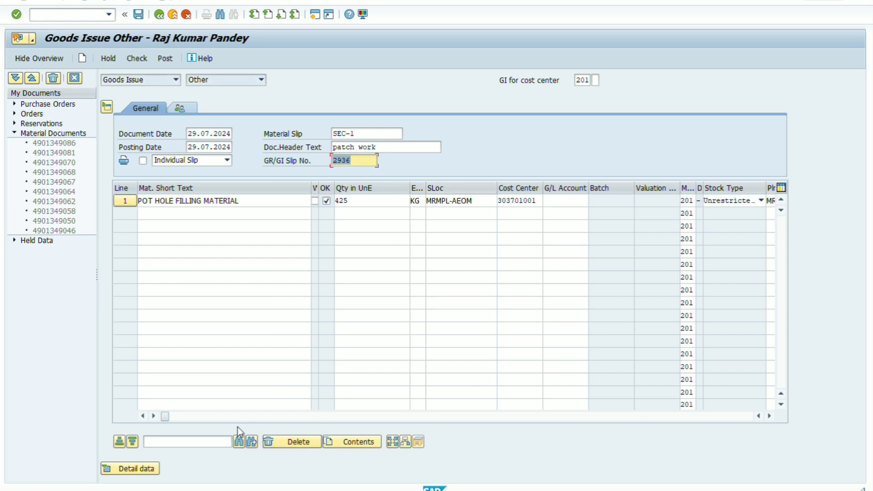
left_click(136, 468)
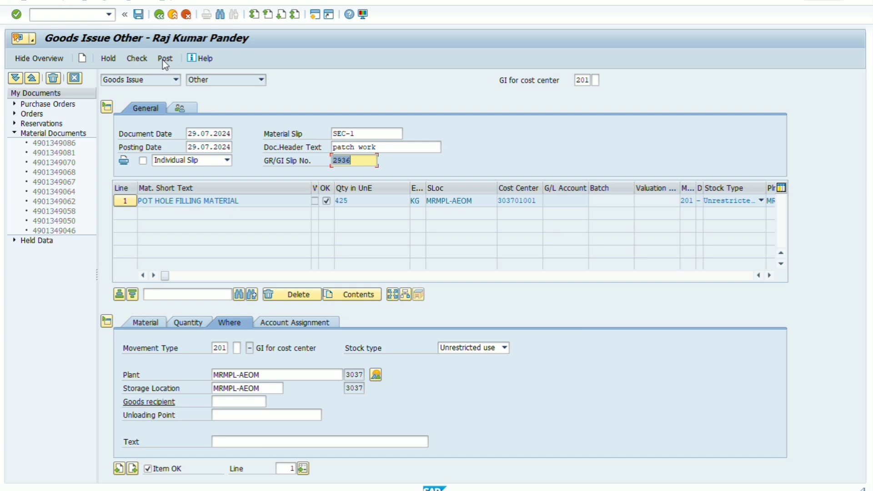
left_click(136, 58)
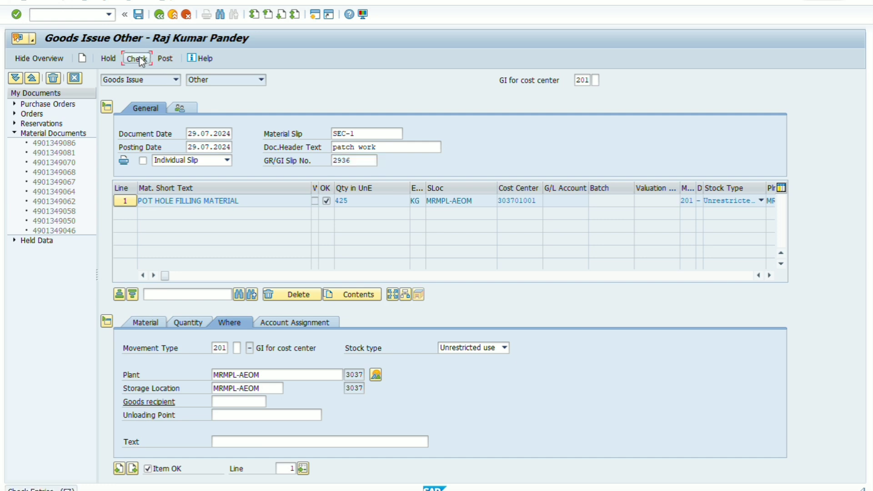
left_click(165, 58)
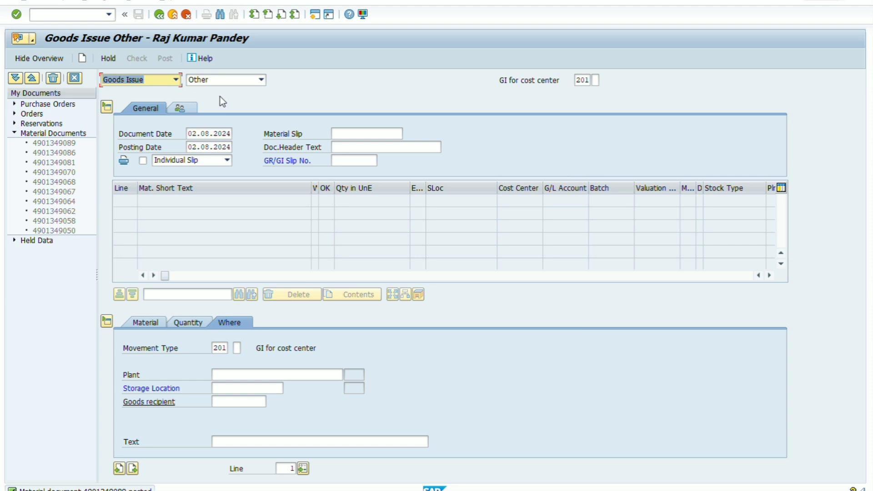
Open MB51 in a new session with material 26000543, plant 3037 and storage location 3037
left_click(315, 15)
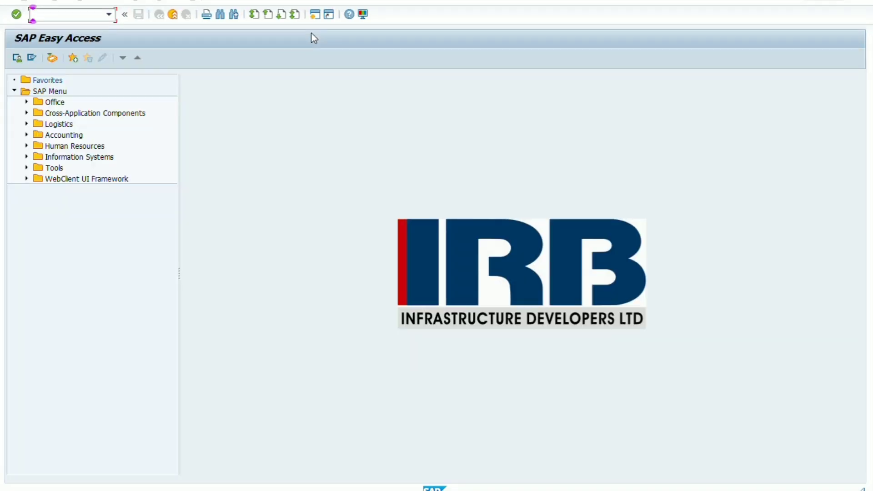
type("mb51")
key("Return")
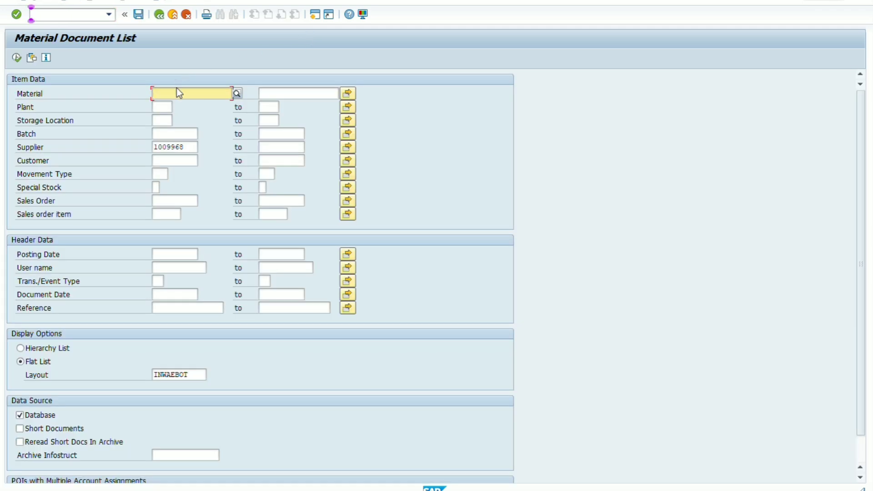
left_click(177, 89)
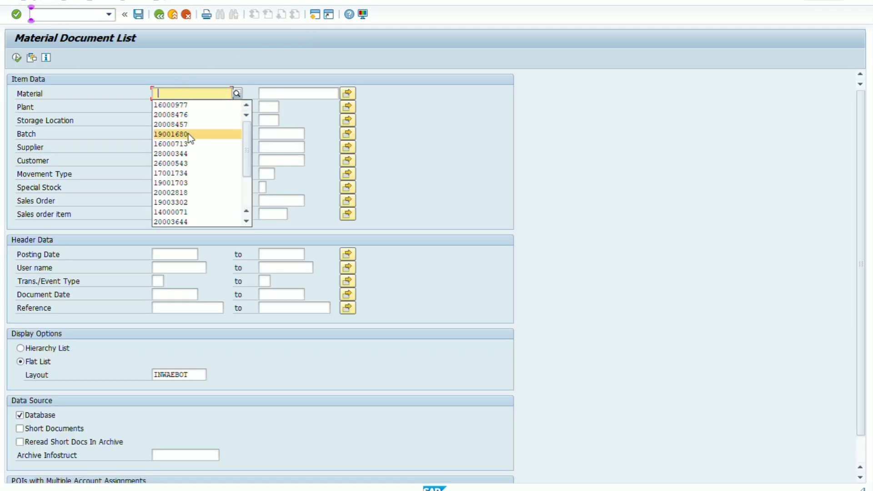
left_click(190, 163)
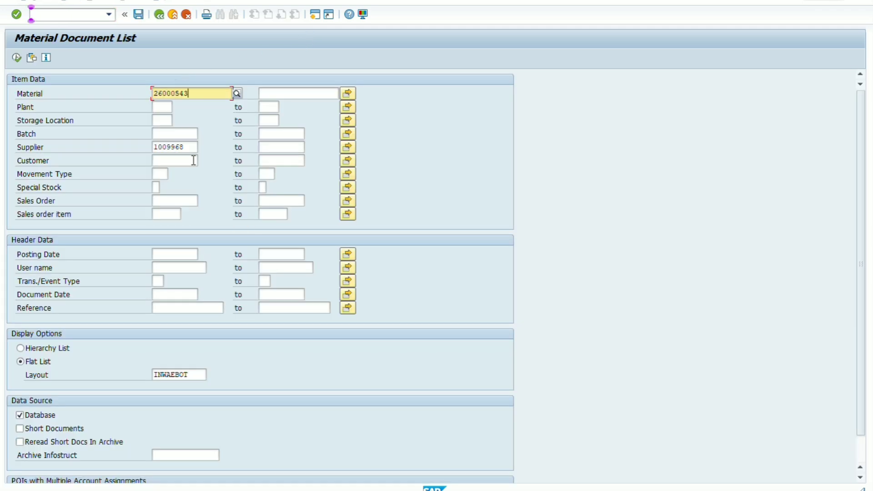
left_click(163, 111)
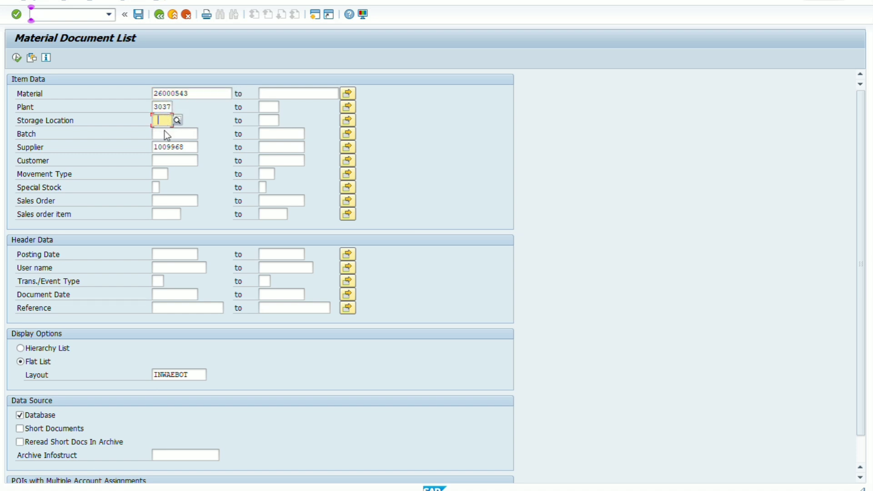
left_click(163, 135)
Clear the supplier filter and set the posting date range 29.07.2024 to 29.07.2024
left_click_drag(196, 147, 15, 134)
key("Delete")
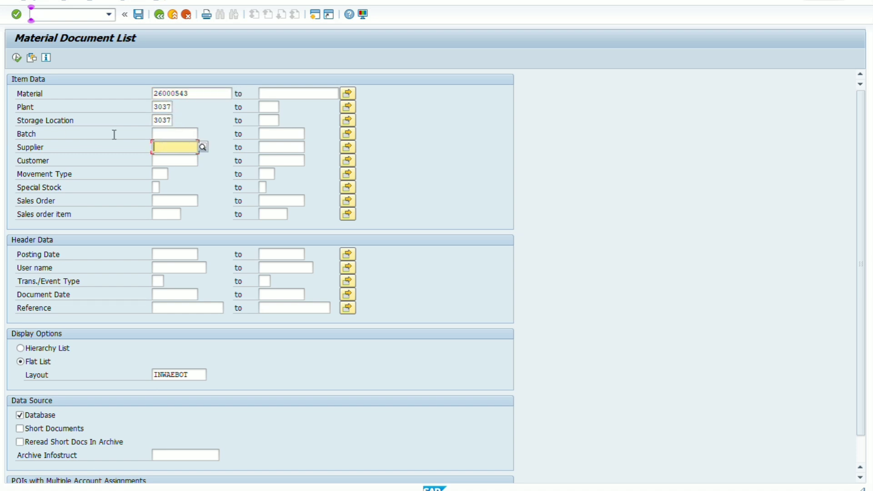
left_click(181, 254)
type("29")
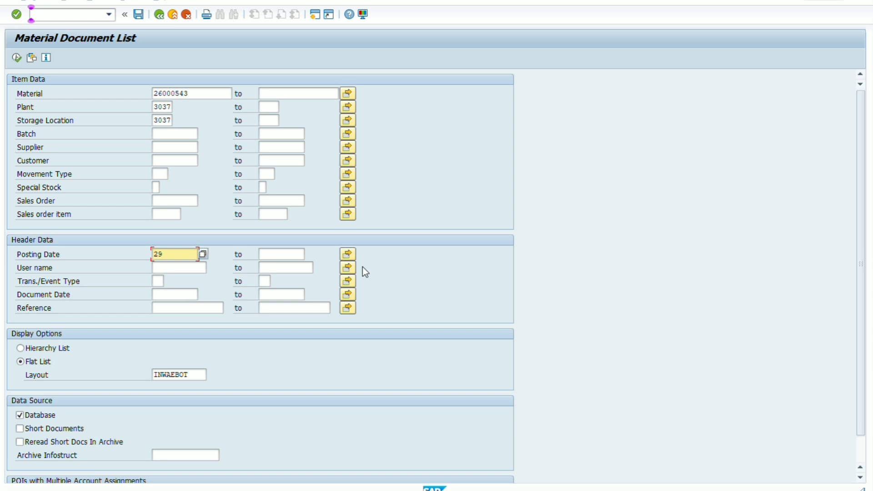
type(".07.2024")
key("Tab")
type("29.0")
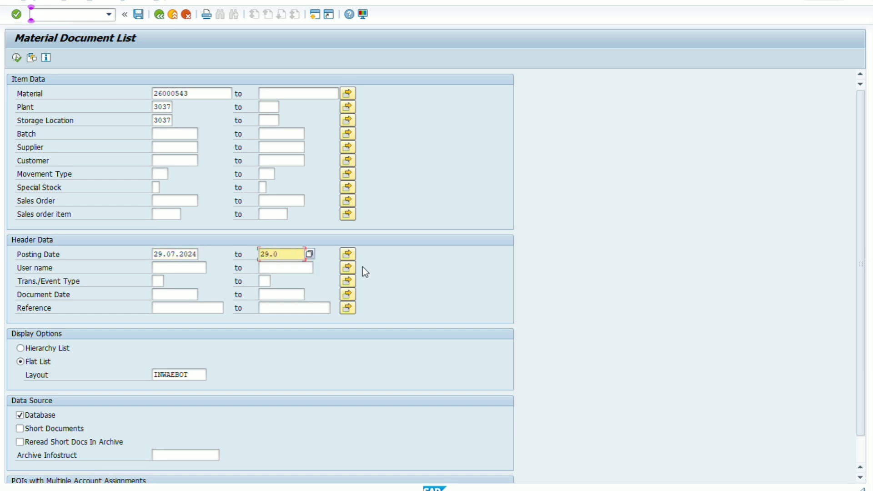
type("7.2024")
Run the material document list, total the Quantity column, then remove the total
key("F8")
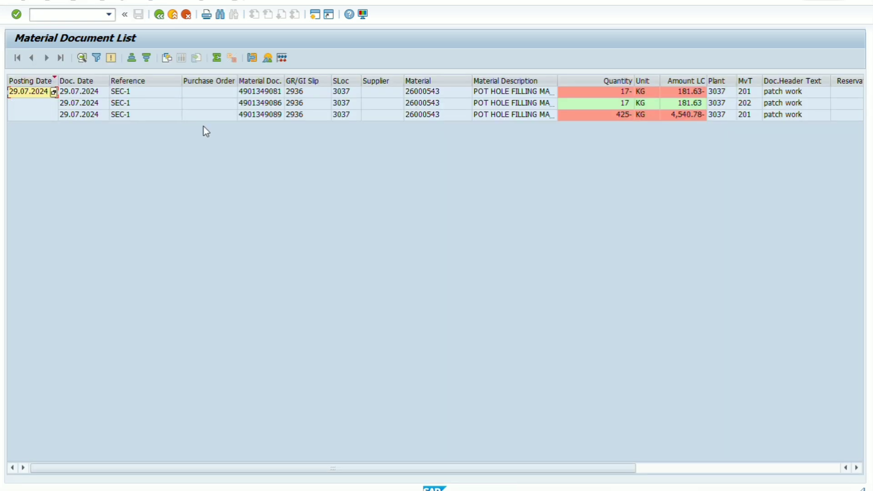
left_click(608, 91)
left_click(614, 103)
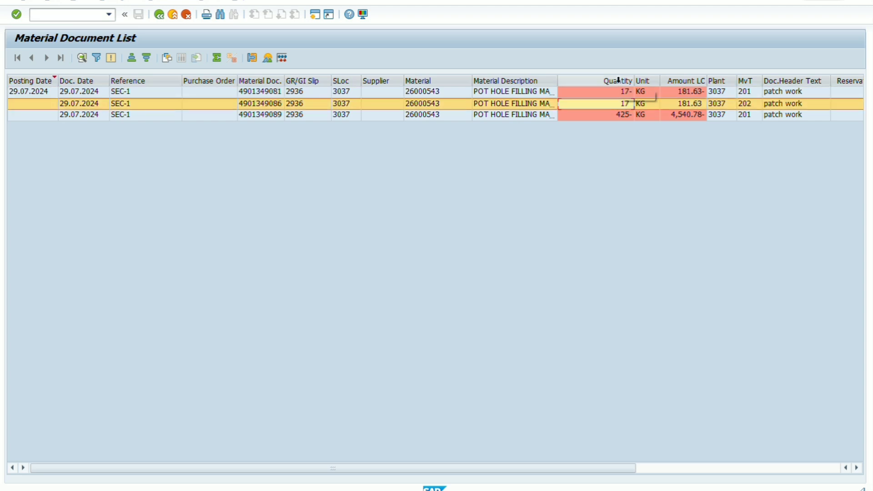
left_click(618, 80)
left_click(217, 58)
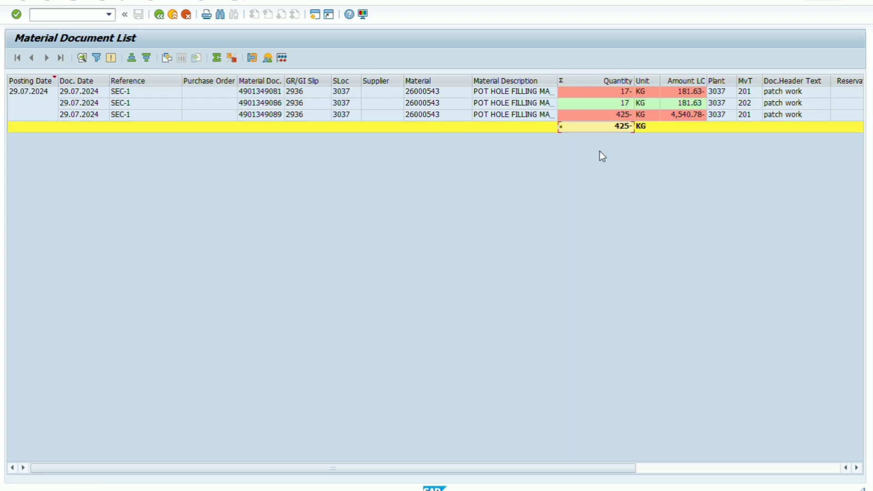
left_click(625, 128)
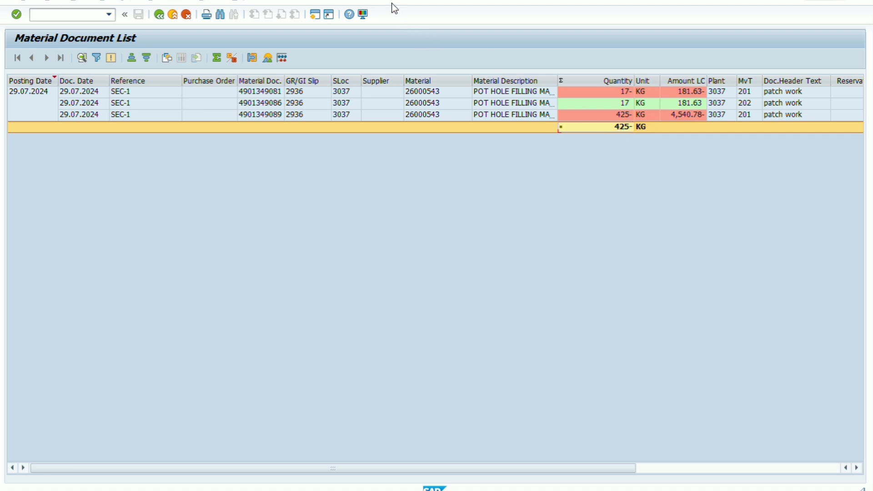
key("F8")
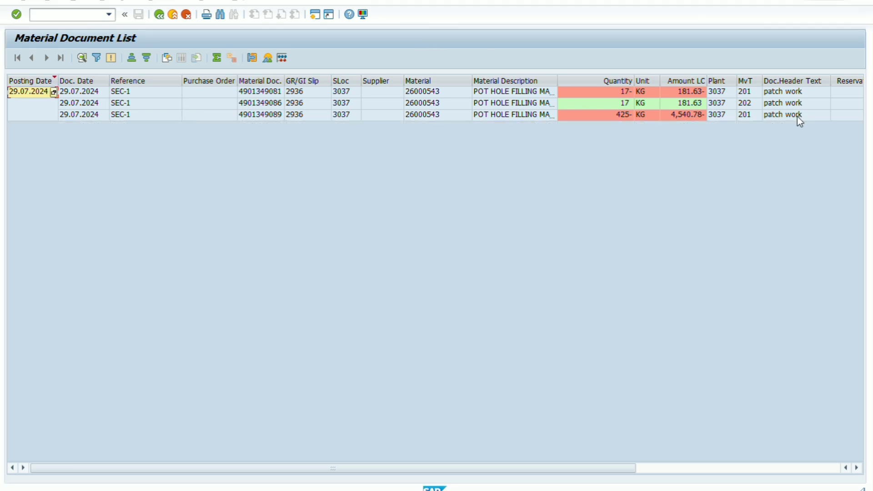
Select the movement rows and total Quantity again, then remove that total
left_click(609, 92)
left_click(614, 103)
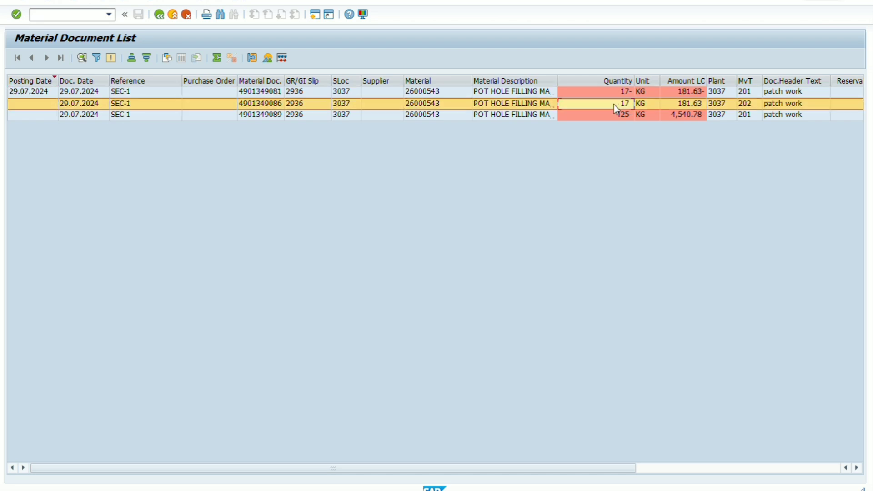
left_click(618, 81)
left_click(217, 57)
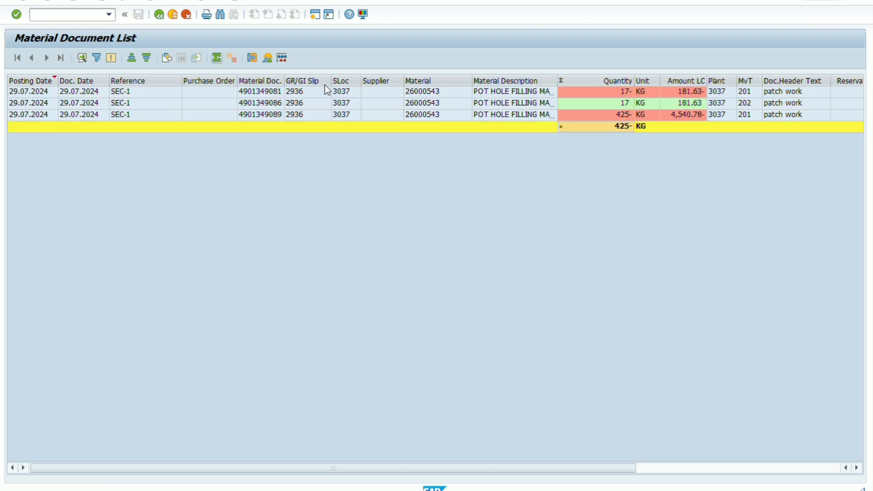
left_click(625, 128)
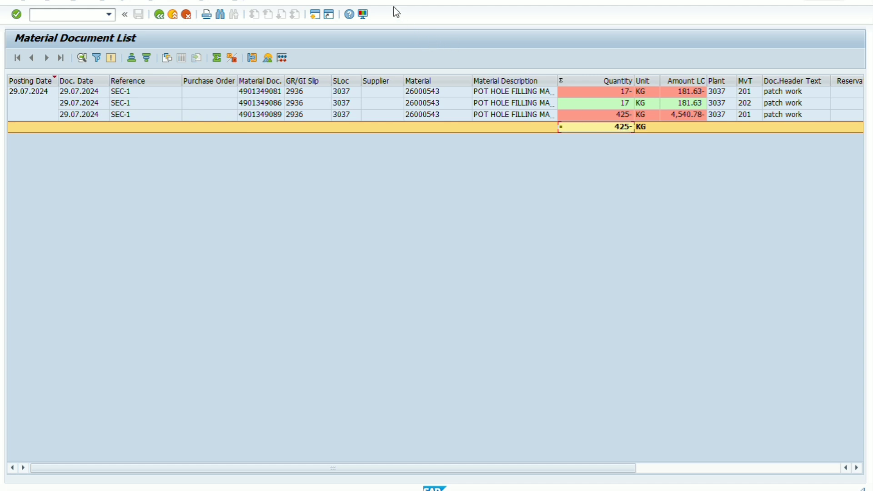
left_click(217, 58)
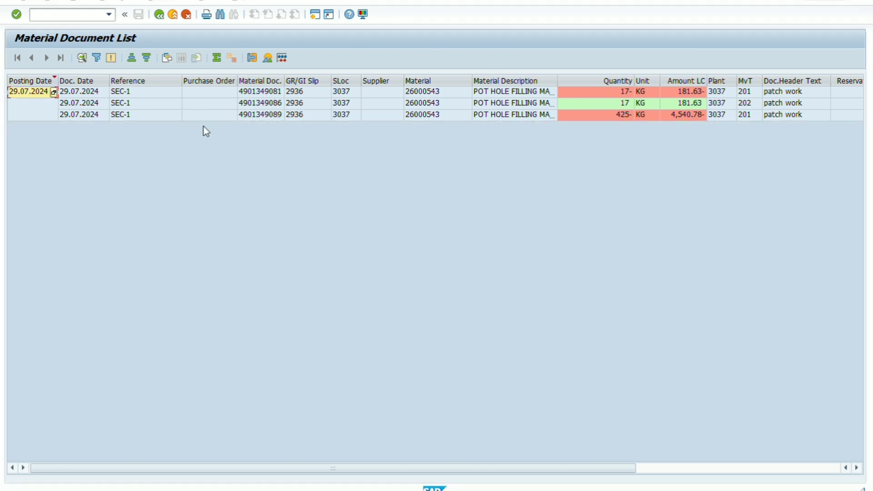
Total the Quantity column of the three movements to 425- KG
left_click(609, 93)
left_click(621, 103)
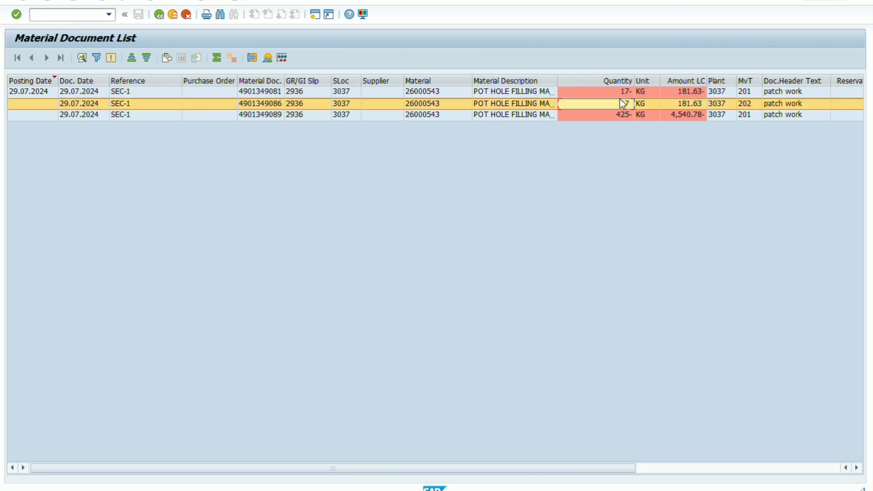
left_click(616, 80)
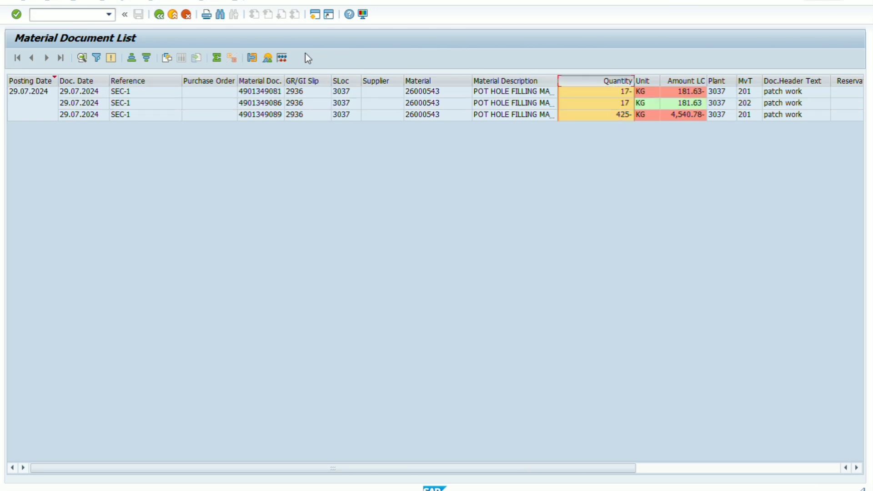
left_click(216, 58)
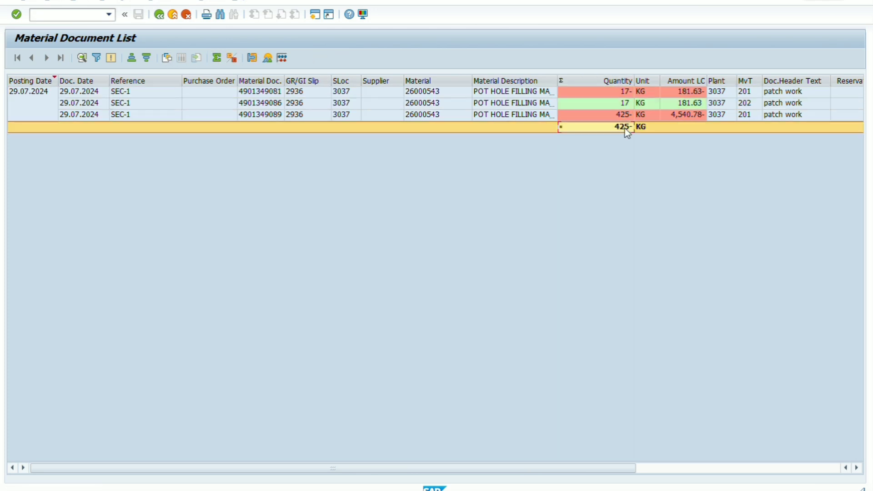